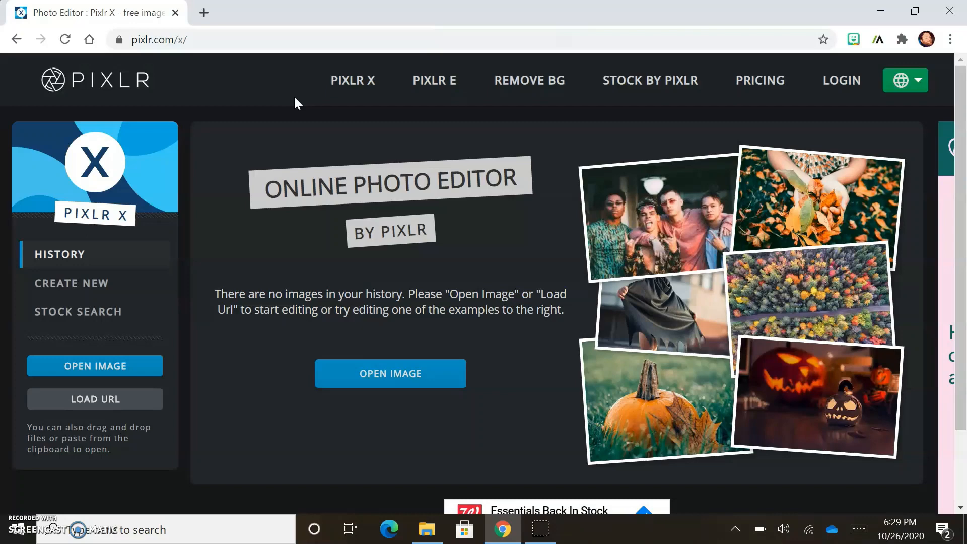
Step: Create a new blank image 2550 px wide and 3300 px high with no background
click(90, 282)
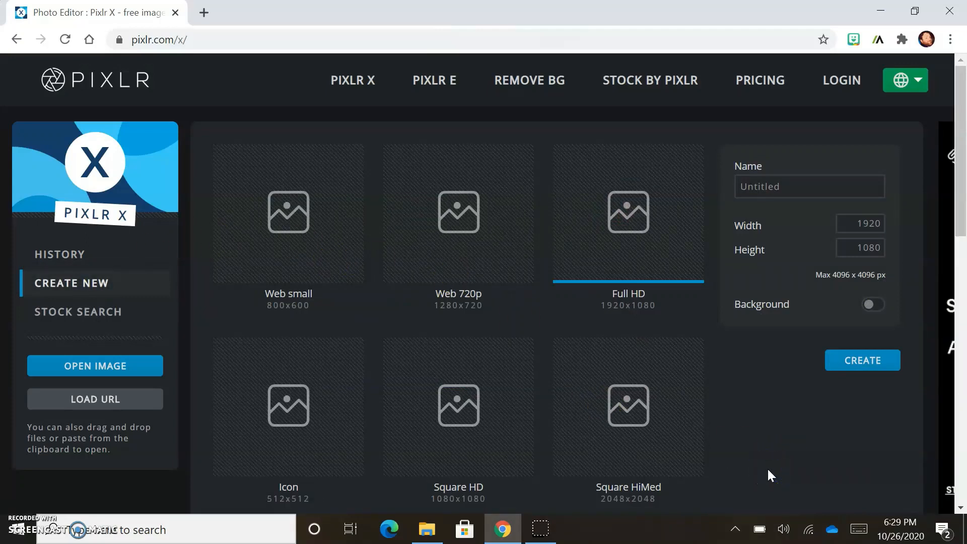
click(845, 225)
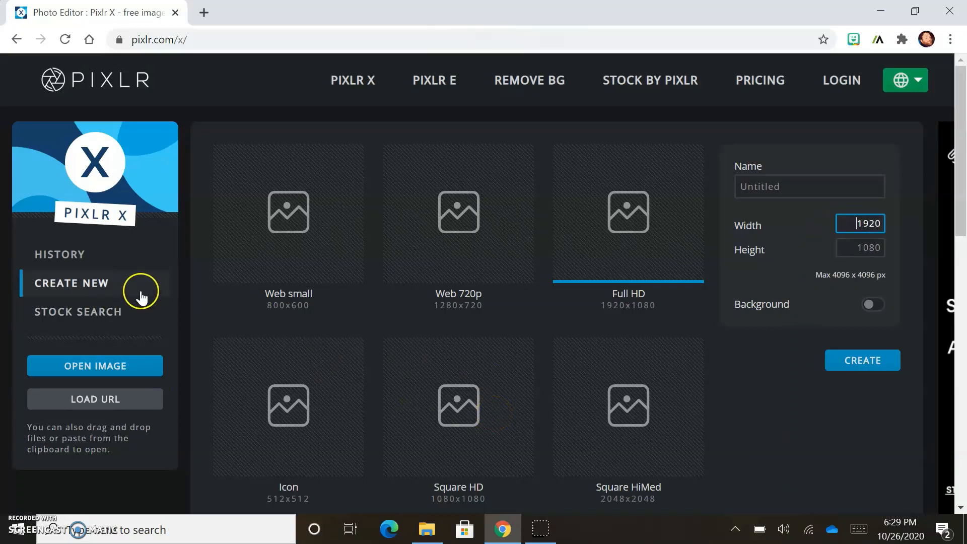
double_click(861, 222)
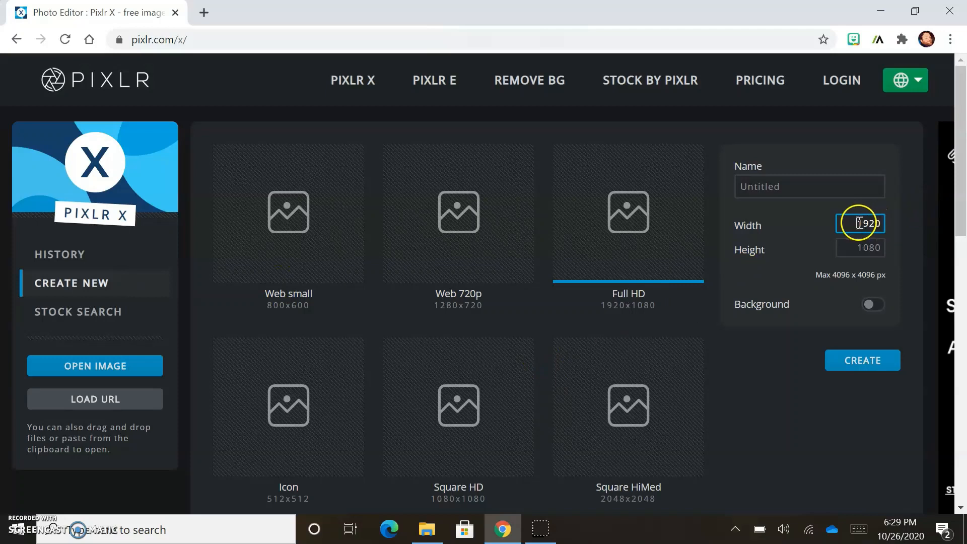
text(2550)
key(Tab)
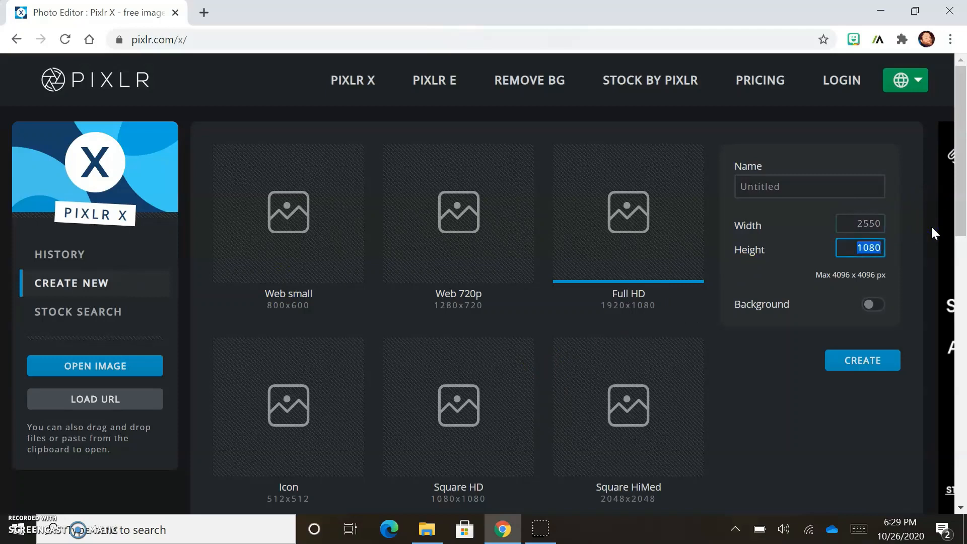
text(3300)
click(863, 223)
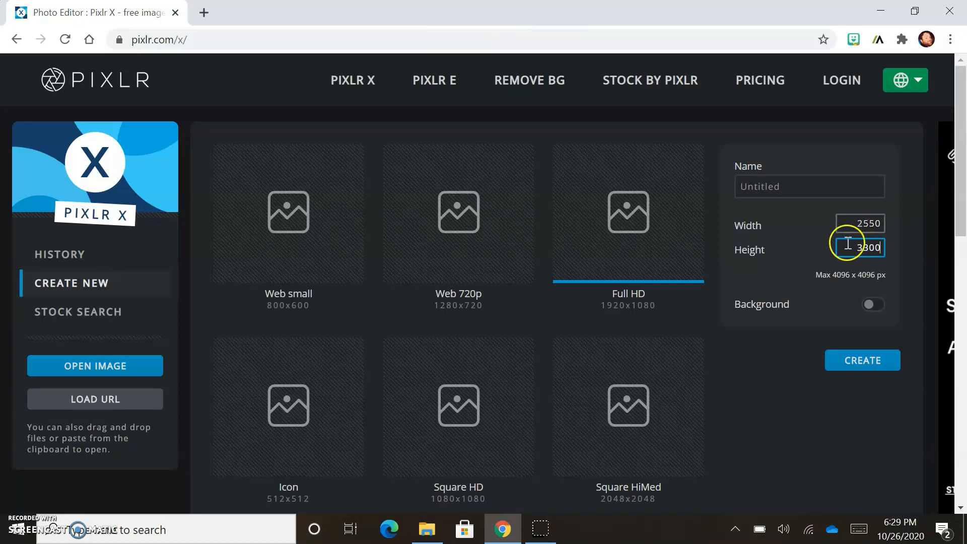
click(860, 364)
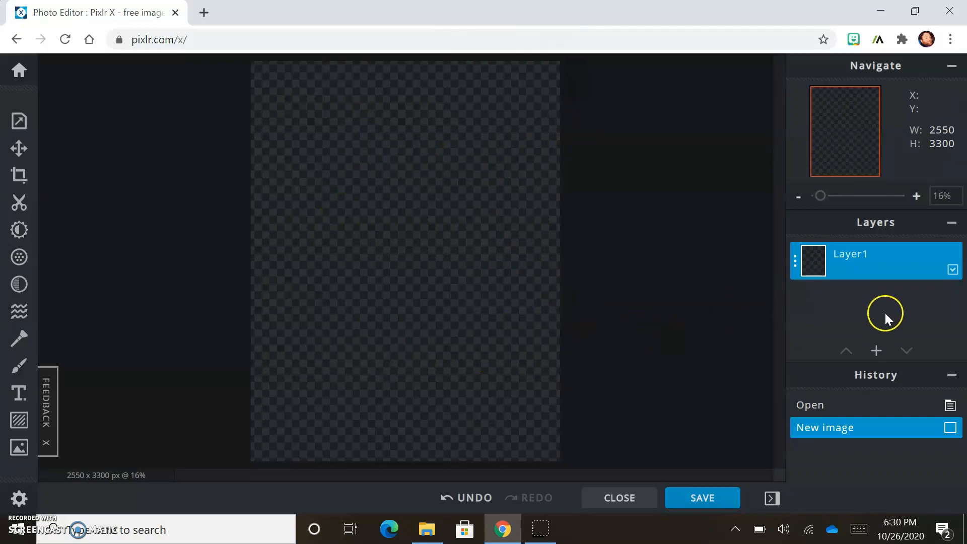
Step: Add the GN image from the Downloads folder as a new image layer
click(877, 350)
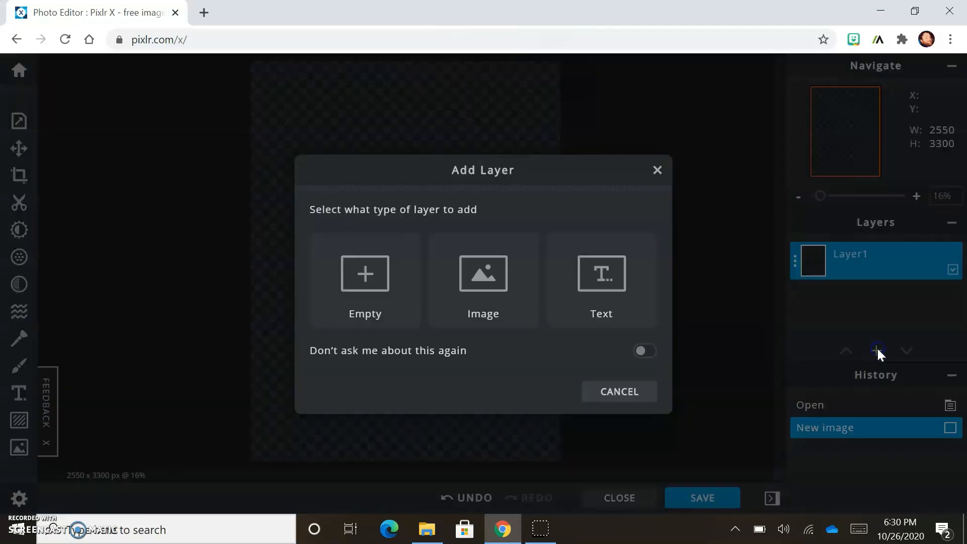
click(482, 274)
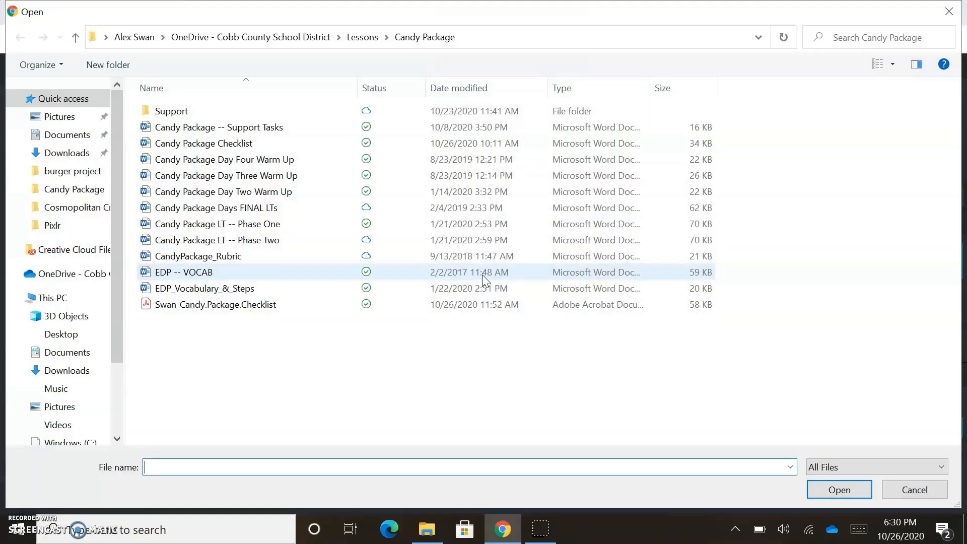
click(72, 155)
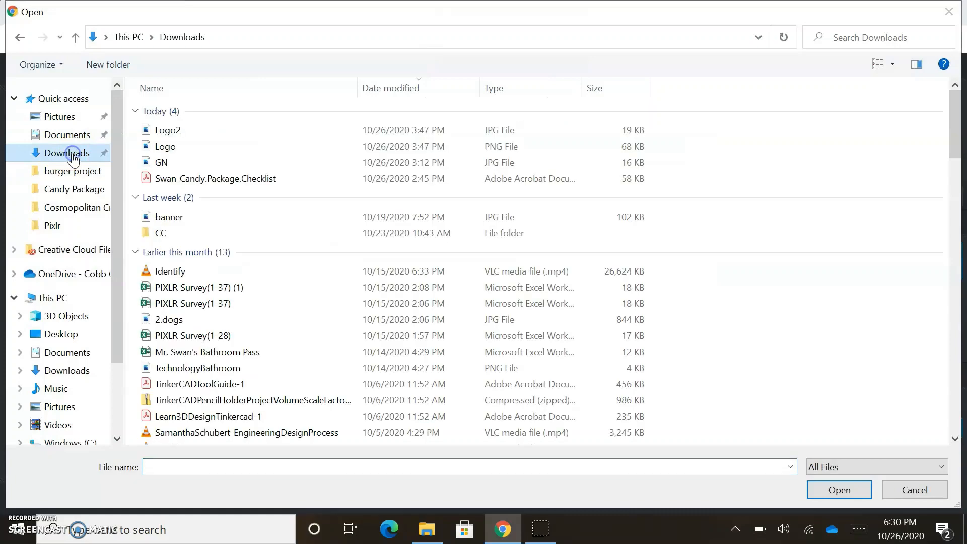
click(181, 163)
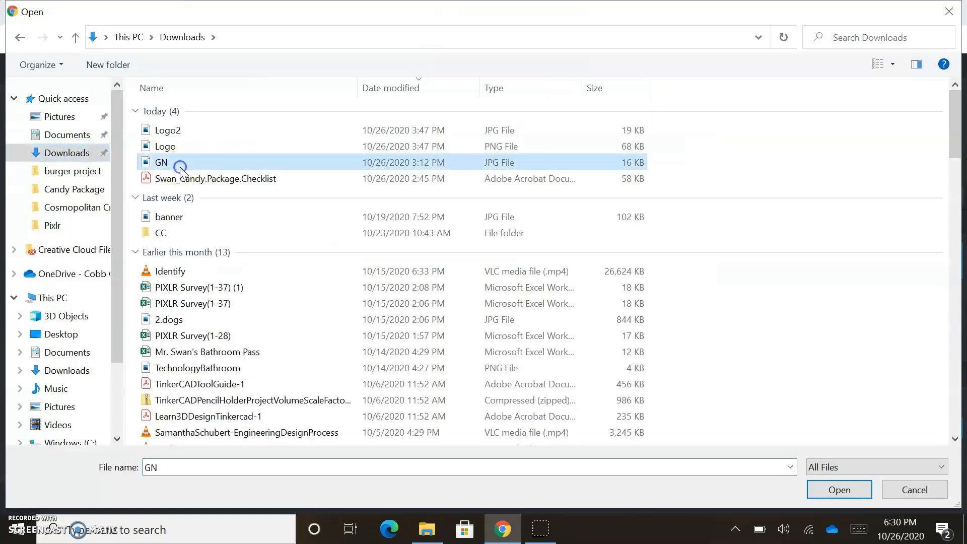
click(838, 490)
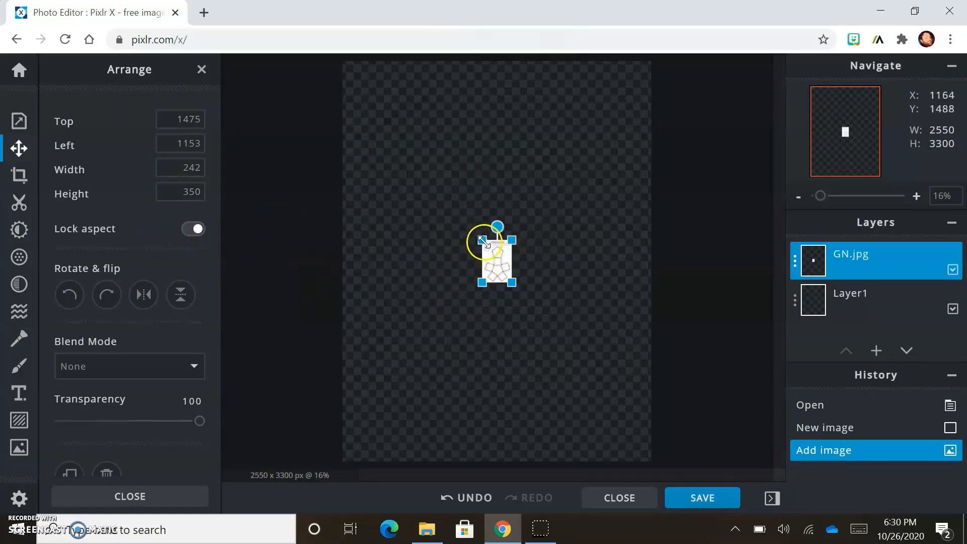
Step: Enlarge and reposition the net template to fill the page, pushing its heading off the canvas's upper edge
drag(483, 242, 371, 123)
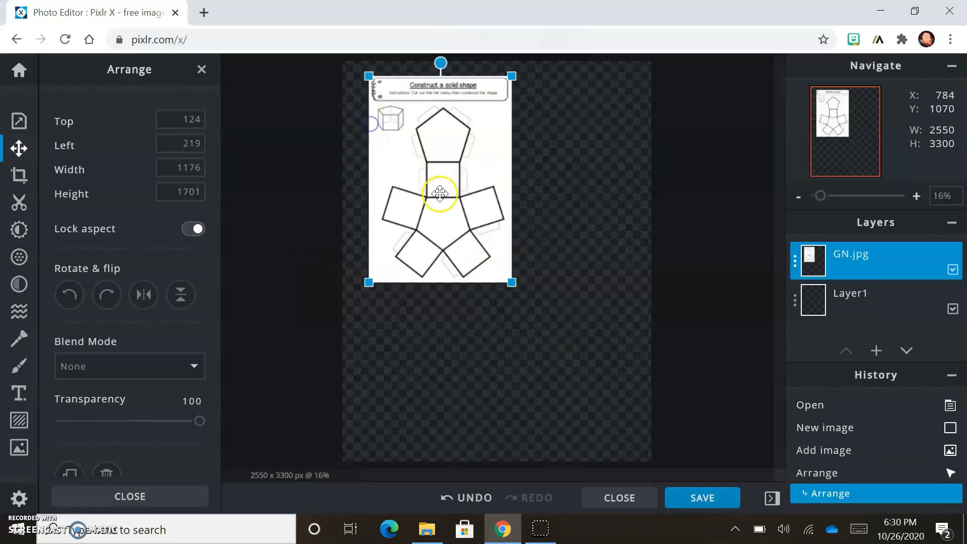
drag(438, 194, 411, 154)
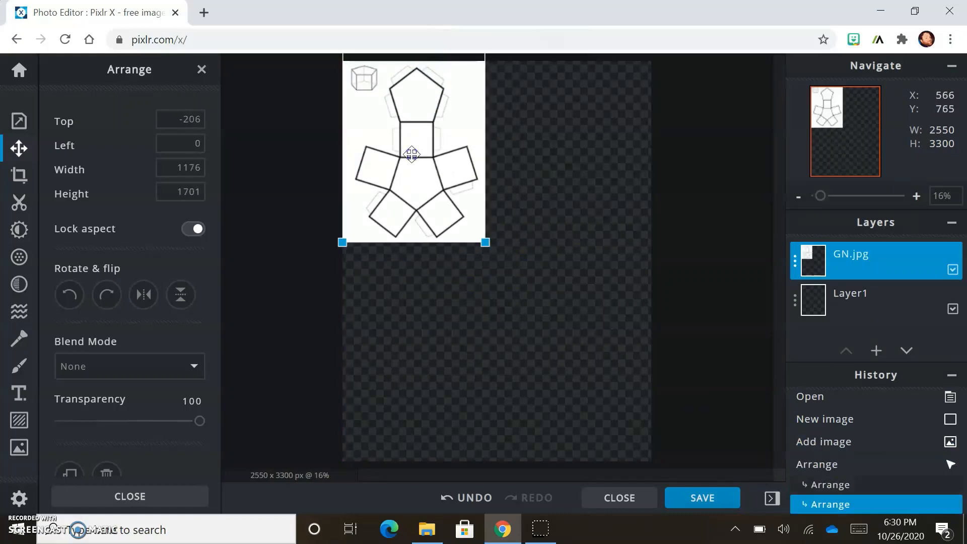
drag(486, 243, 638, 405)
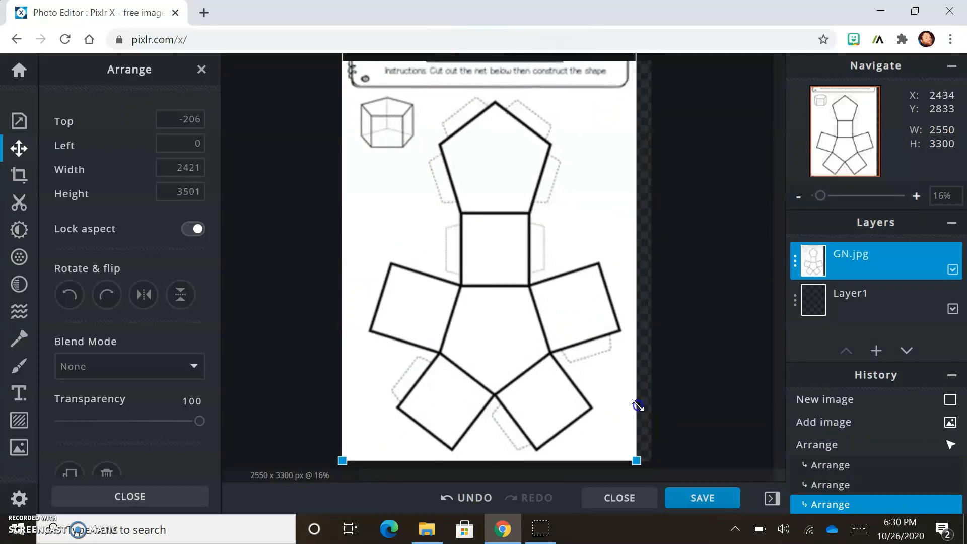
drag(499, 256, 503, 222)
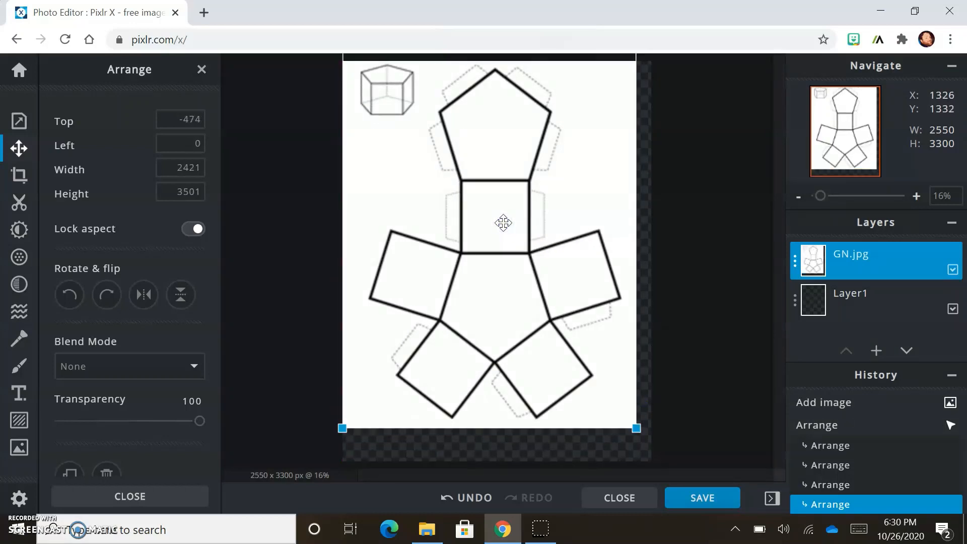
drag(636, 428, 673, 470)
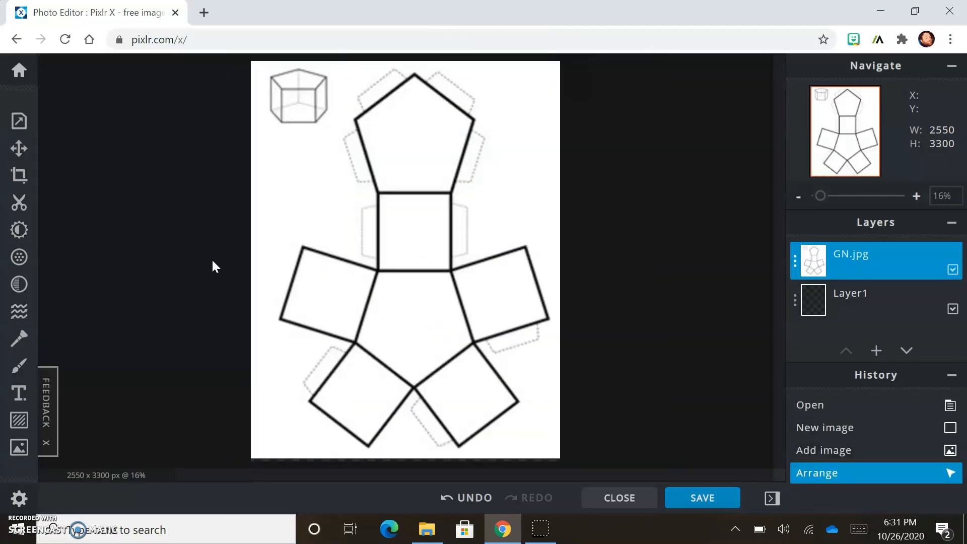
Step: Hide the GN.jpg layer and show it again
scroll(212, 258, up, 3)
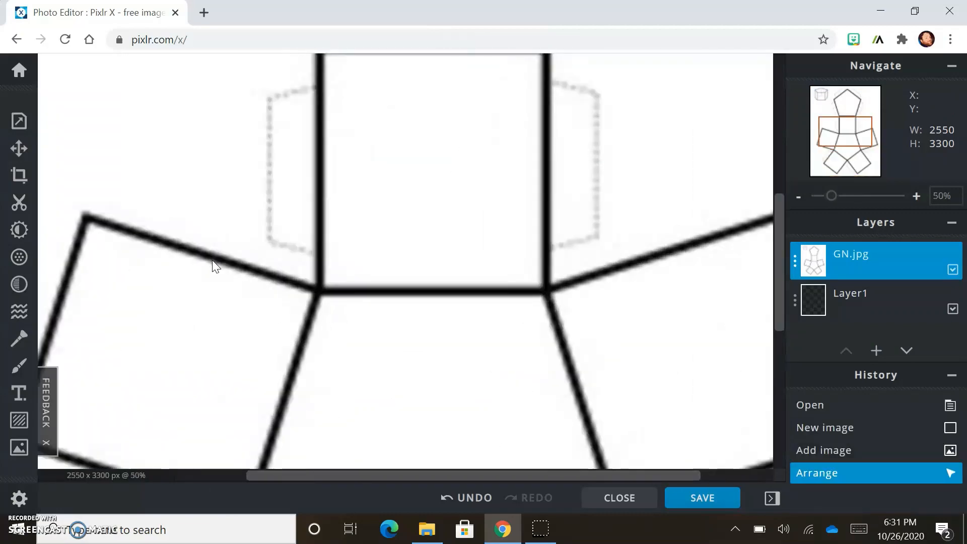
scroll(213, 260, down, 3)
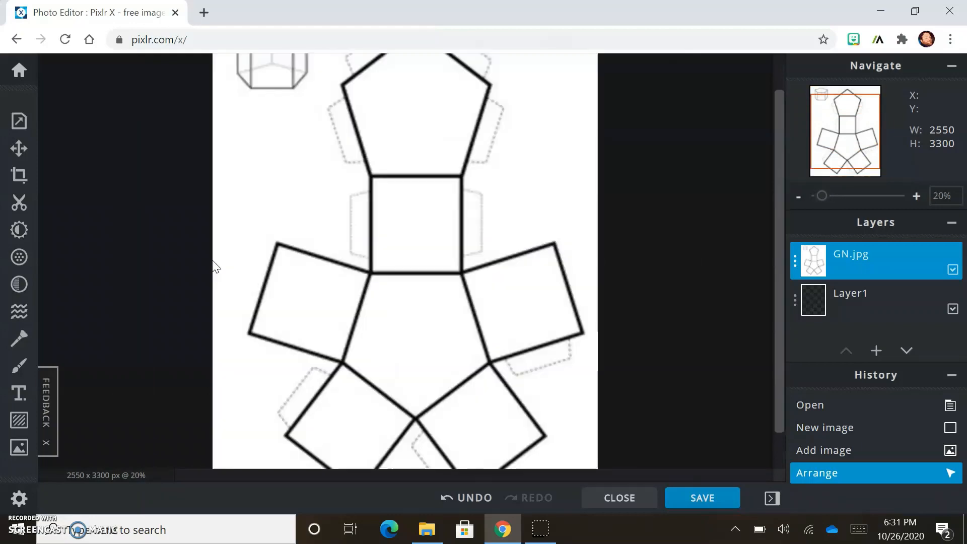
scroll(213, 260, up, 3)
scroll(213, 260, down, 2)
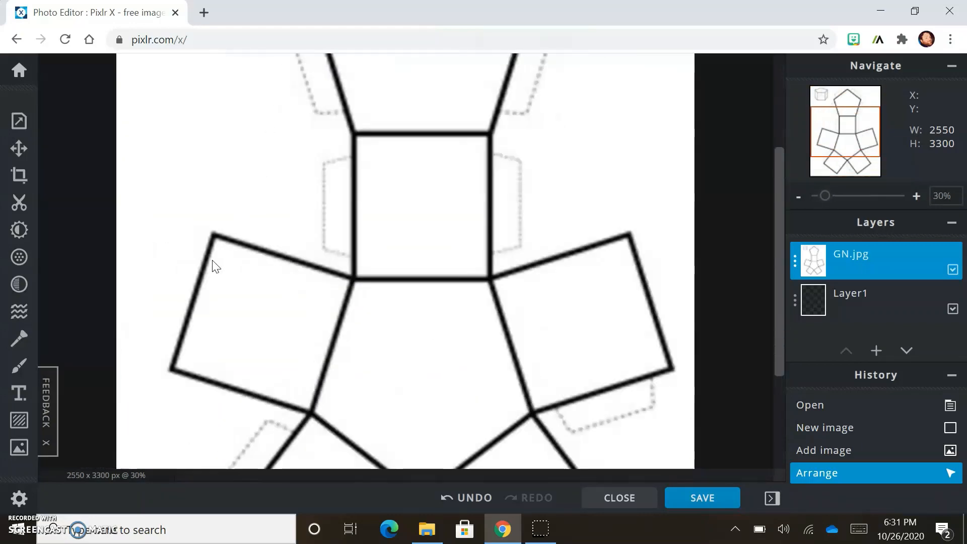
scroll(213, 260, down, 1)
scroll(214, 266, down, 1)
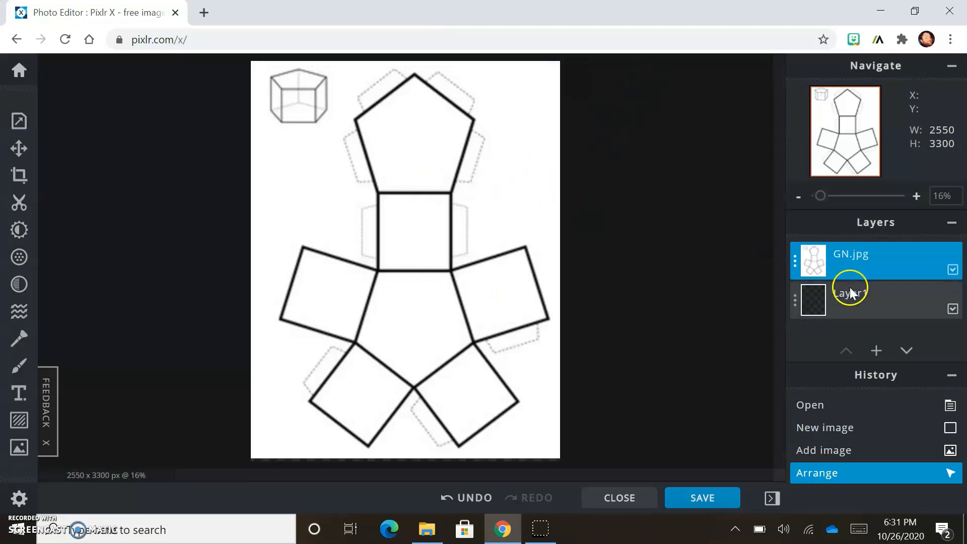
double_click(946, 273)
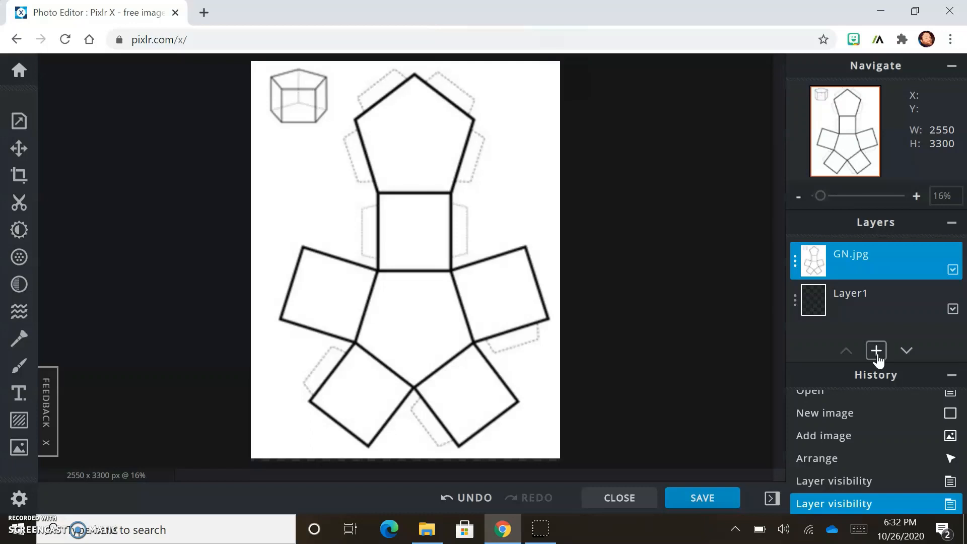
Step: Add the Logo PNG from Downloads as an image layer and move it onto the net's central pentagon
click(877, 351)
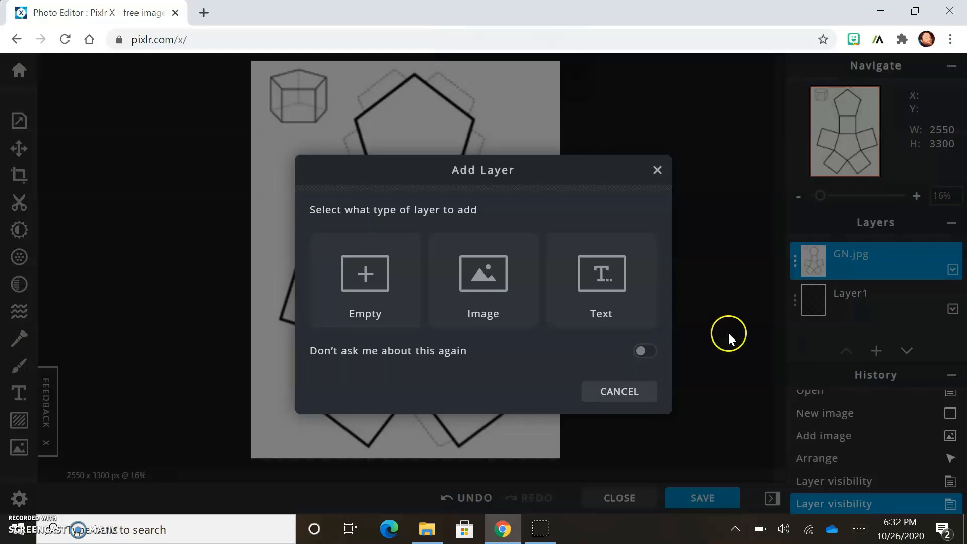
click(504, 297)
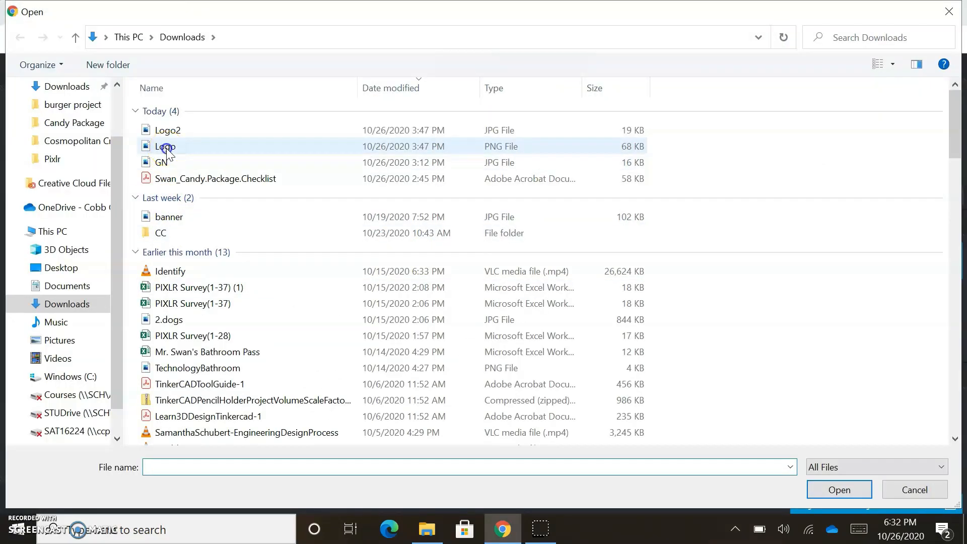
click(162, 148)
click(831, 488)
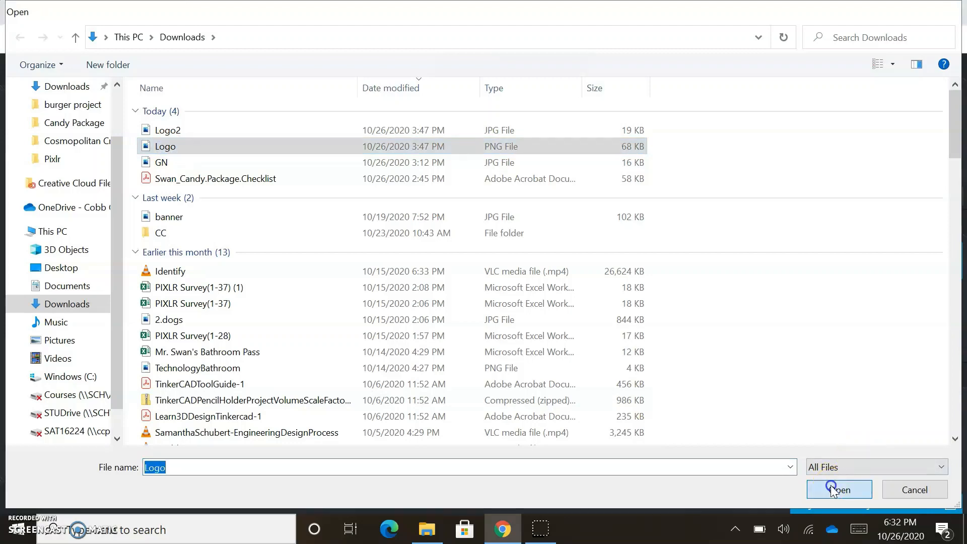
drag(497, 255, 510, 320)
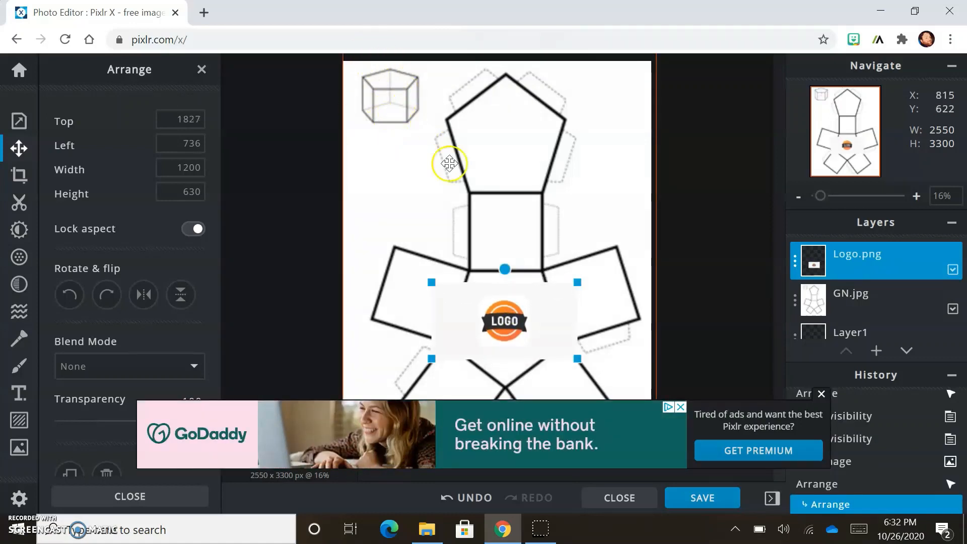
click(821, 394)
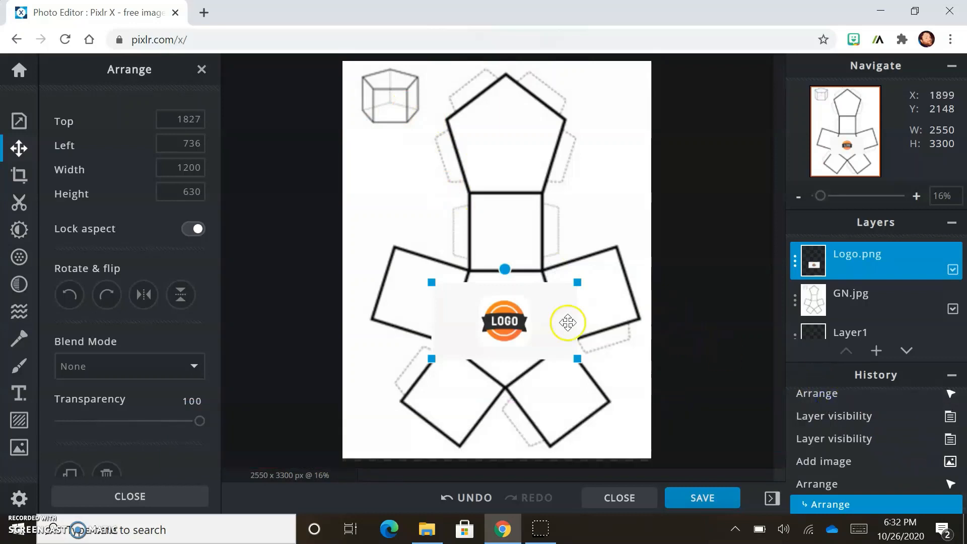
Step: Set the Logo.png layer's blend mode to Multiply, nudge the logo to the centre of the pentagon and deselect it
click(190, 368)
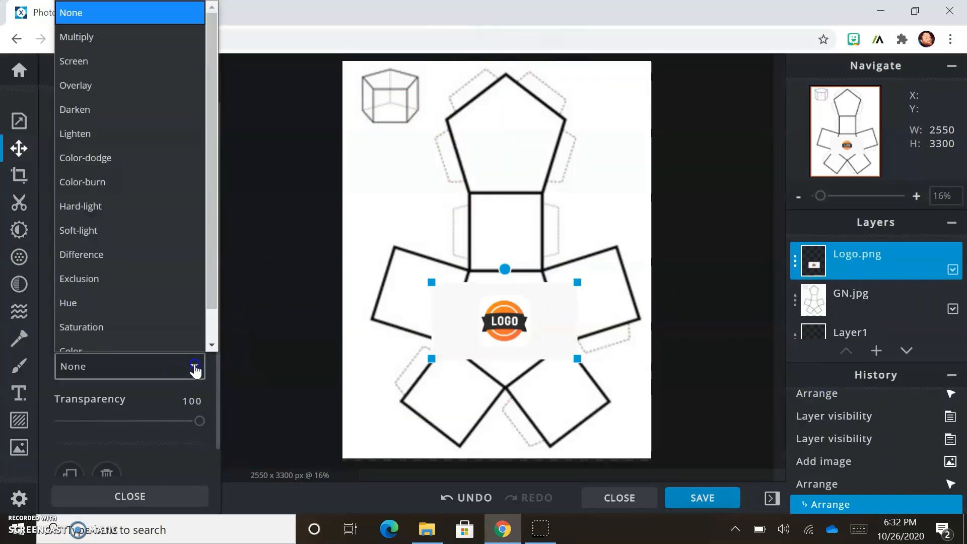
click(112, 35)
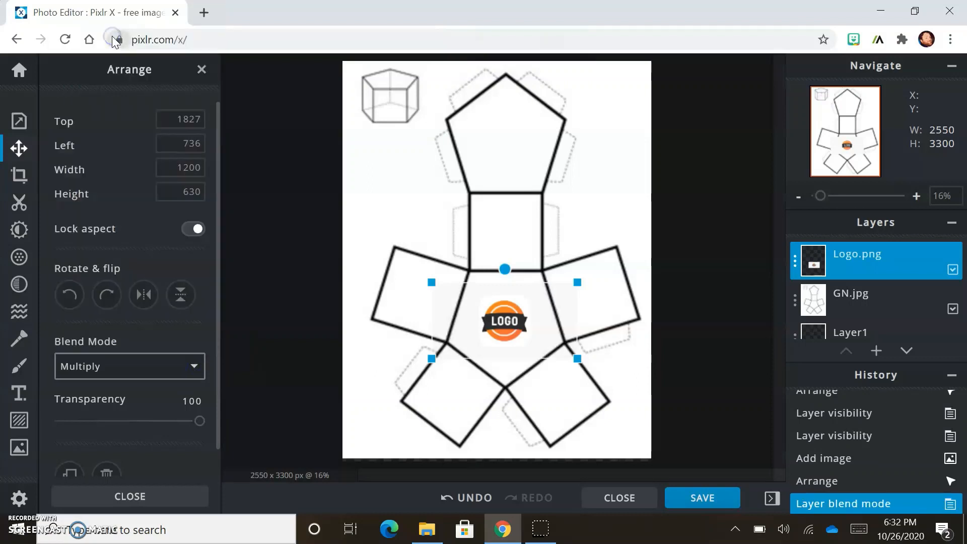
click(494, 322)
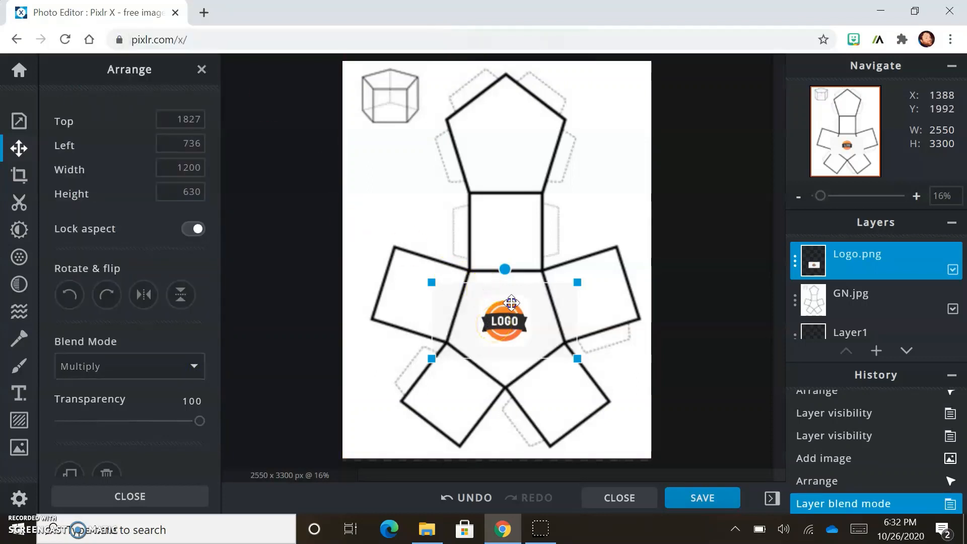
mouse_move(511, 321)
mouse_down()
mouse_move(498, 325)
mouse_move(517, 332)
mouse_move(501, 317)
mouse_move(514, 319)
mouse_up()
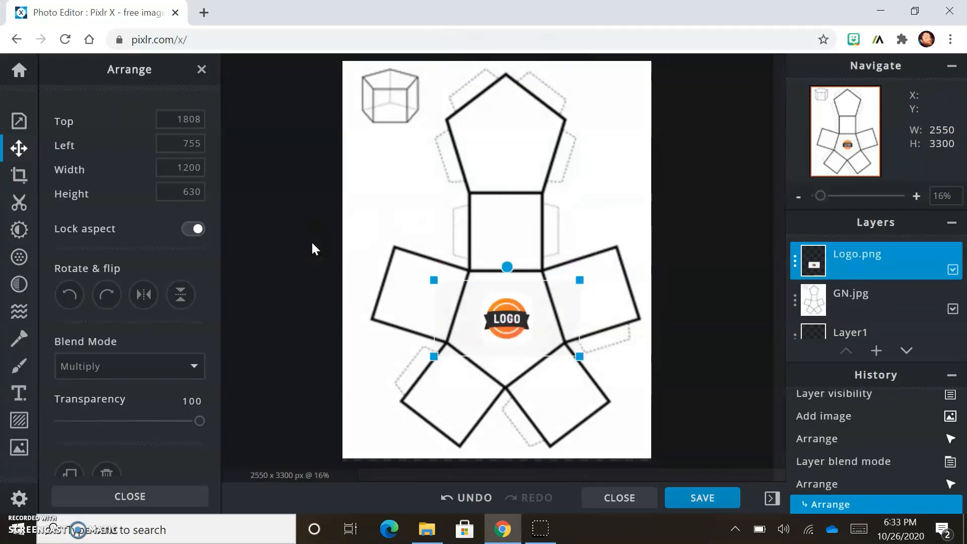
click(292, 244)
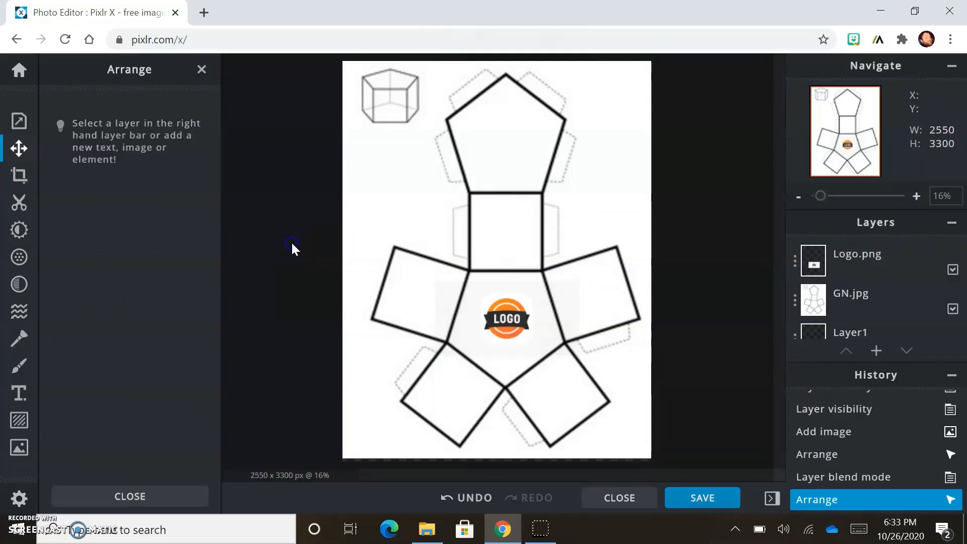
Step: Add the Logo2 JPG from Downloads as an image layer and move it onto the net's uppermost pentagon
click(876, 352)
click(498, 284)
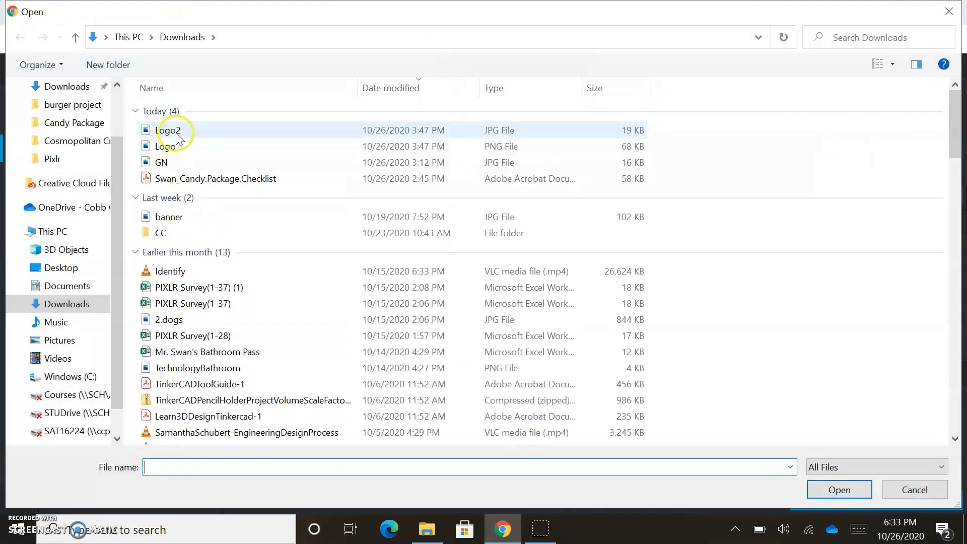
click(176, 132)
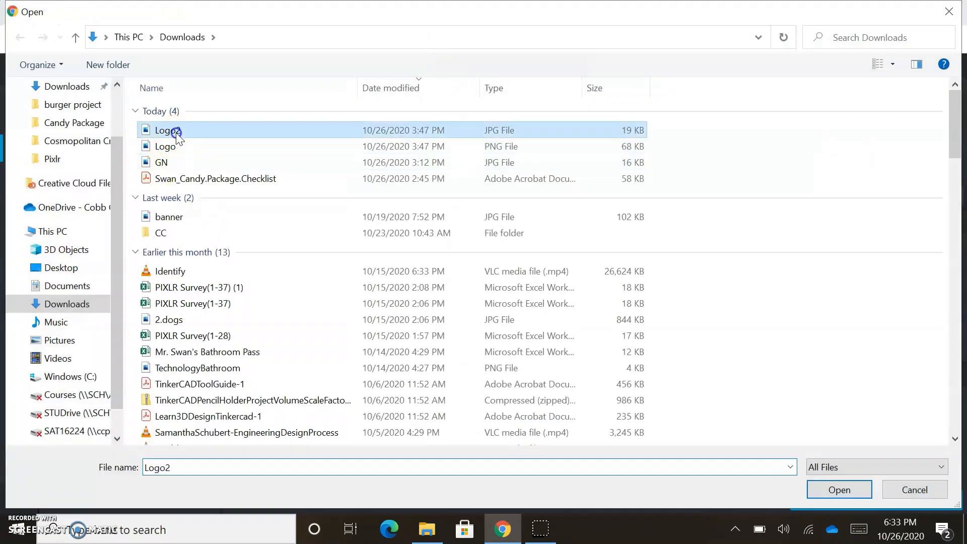
click(840, 490)
drag(491, 257, 501, 134)
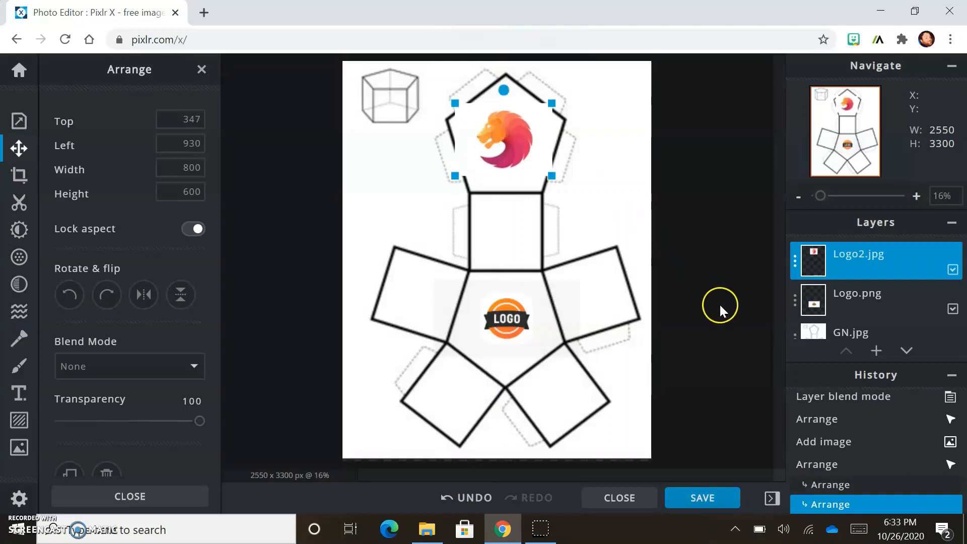
Step: Set the Logo2.jpg layer's blend mode to Multiply
click(190, 367)
scroll(111, 92, down, 1)
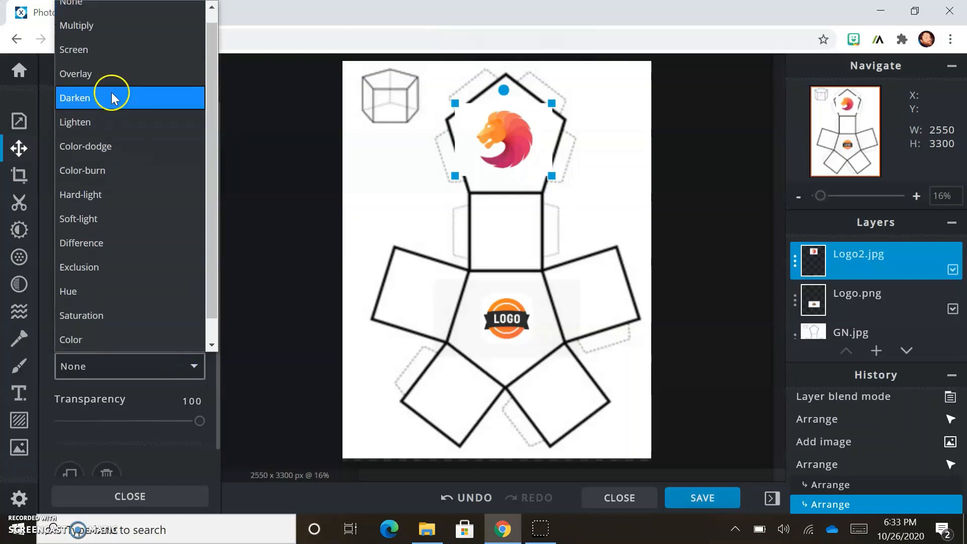
click(111, 32)
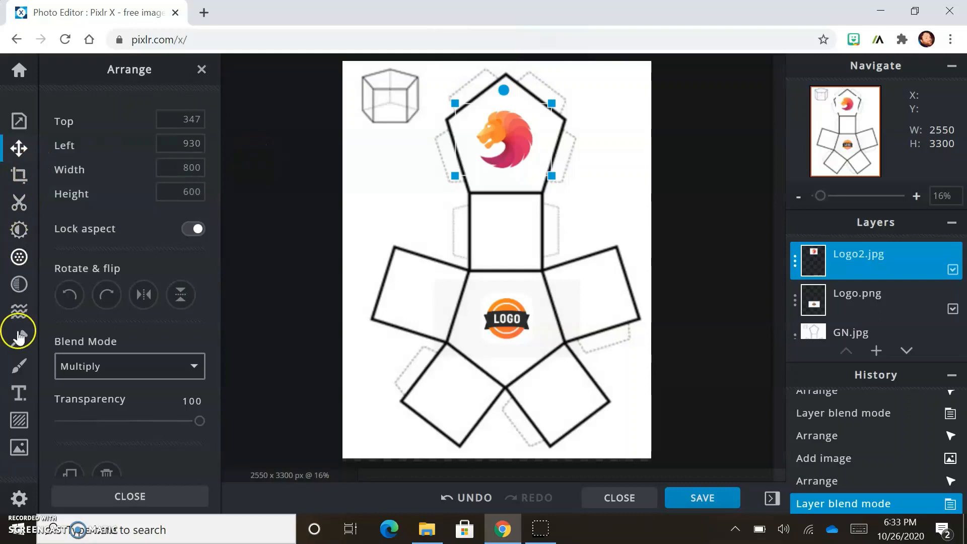
Step: Add a new text layer, narrow its text box and replace the placeholder wording with "TEST"
click(19, 394)
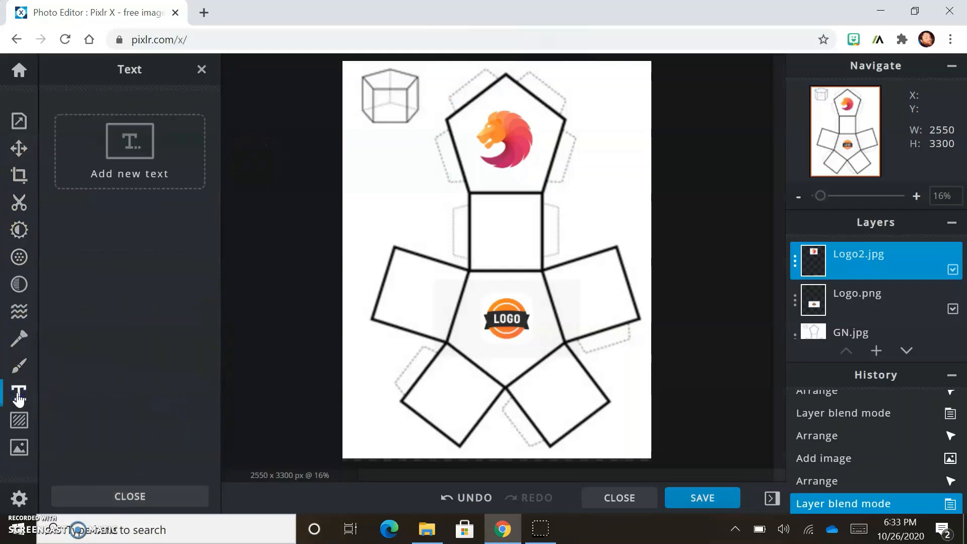
click(128, 147)
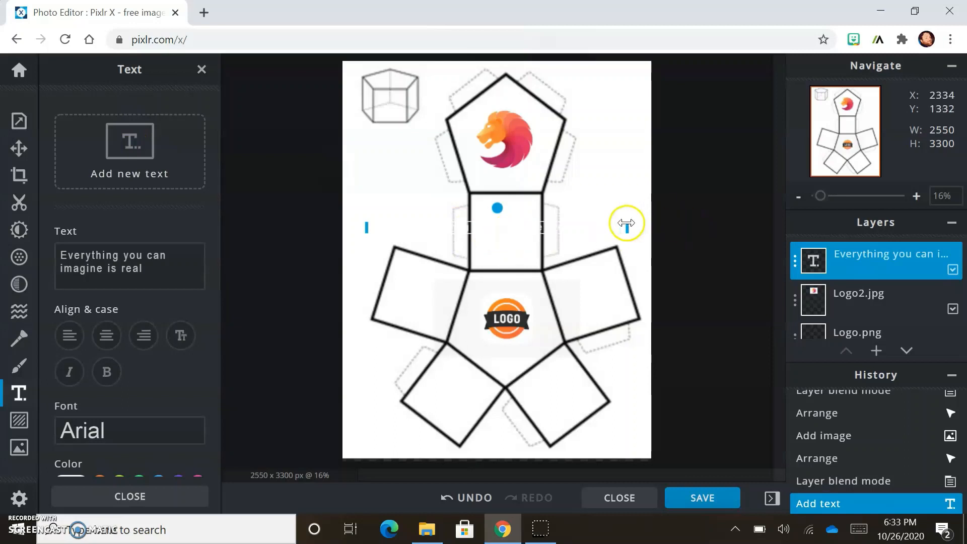
drag(625, 227, 565, 262)
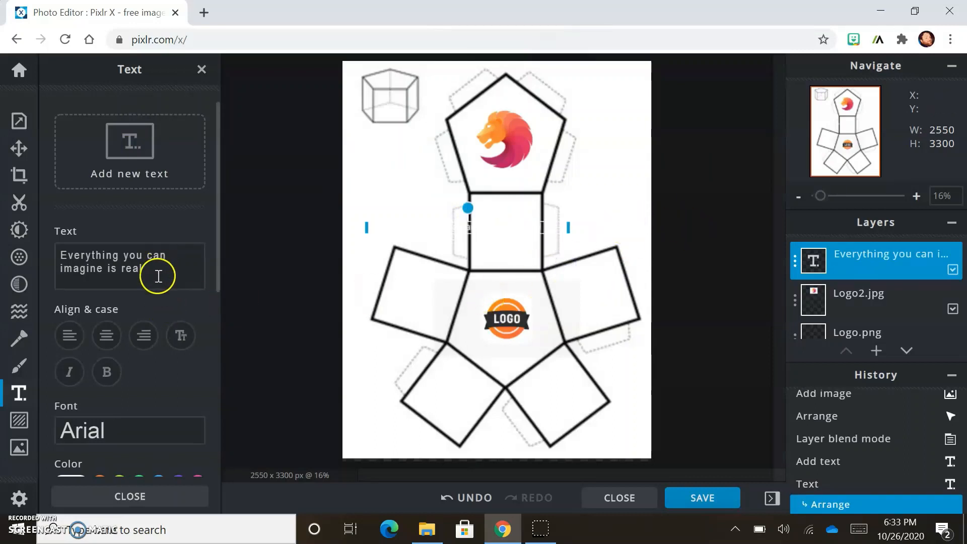
drag(156, 273, 51, 243)
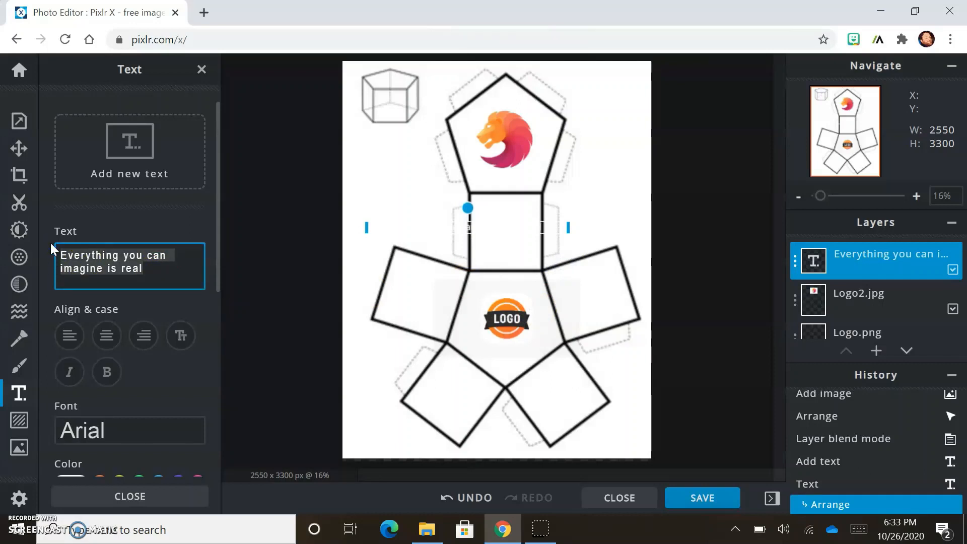
text(TEST)
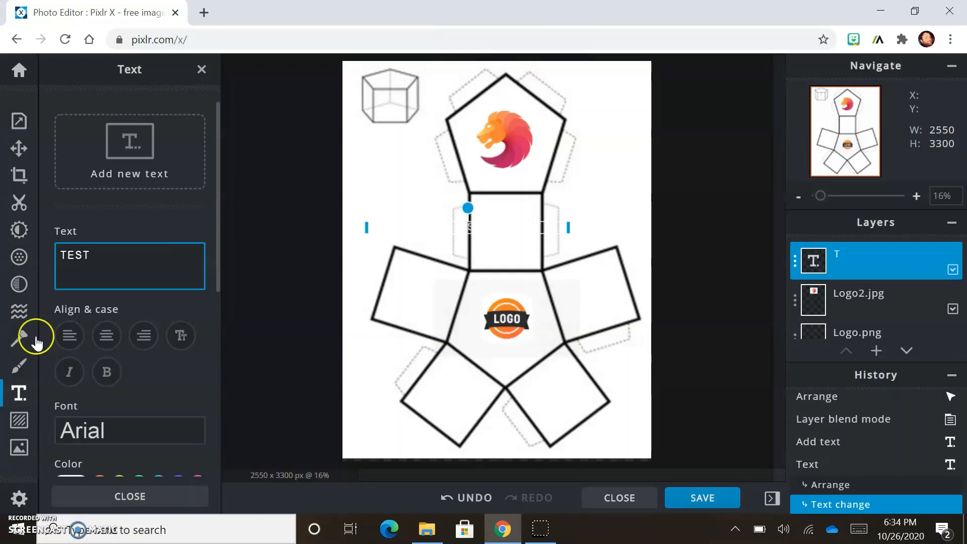
Step: Format the TEST text as centre-aligned, bold and green (#46EB7D)
scroll(134, 418, down, 2)
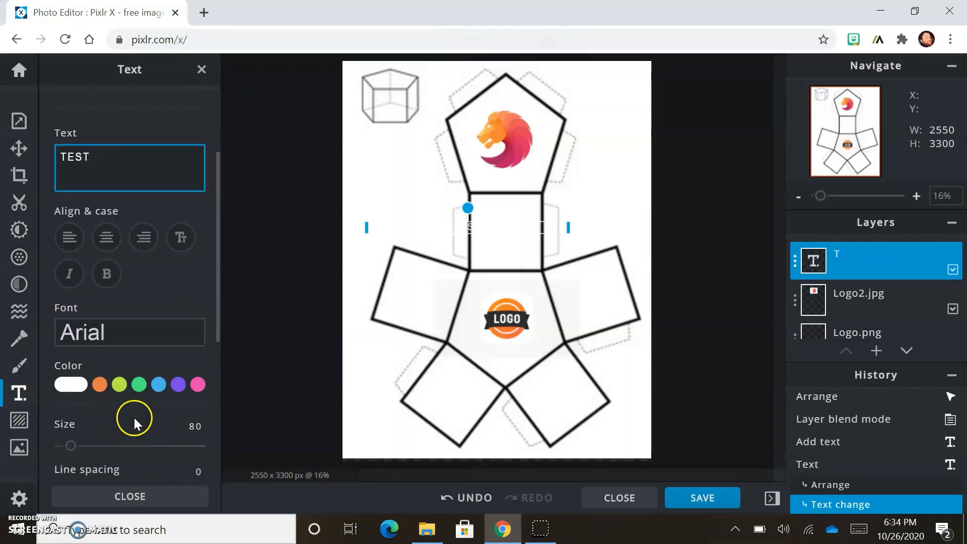
click(111, 248)
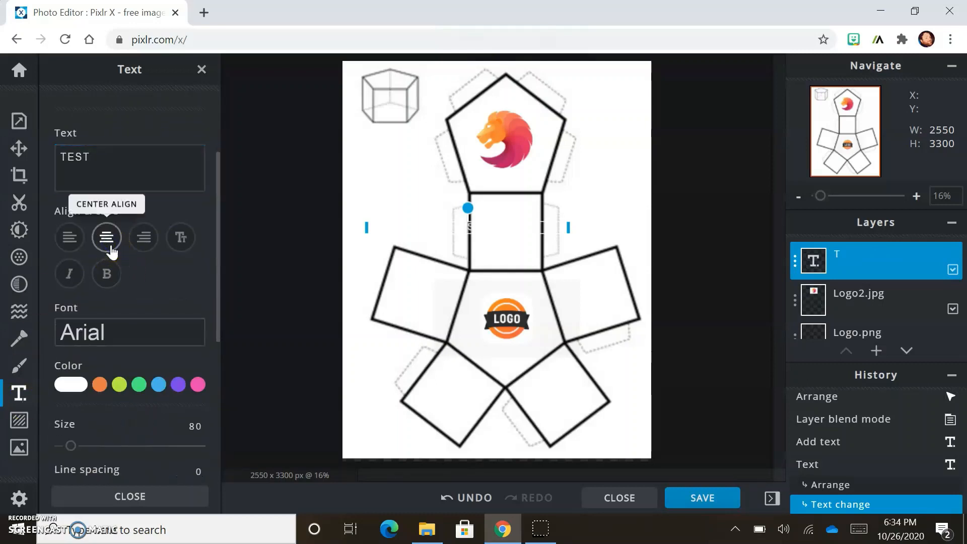
click(141, 389)
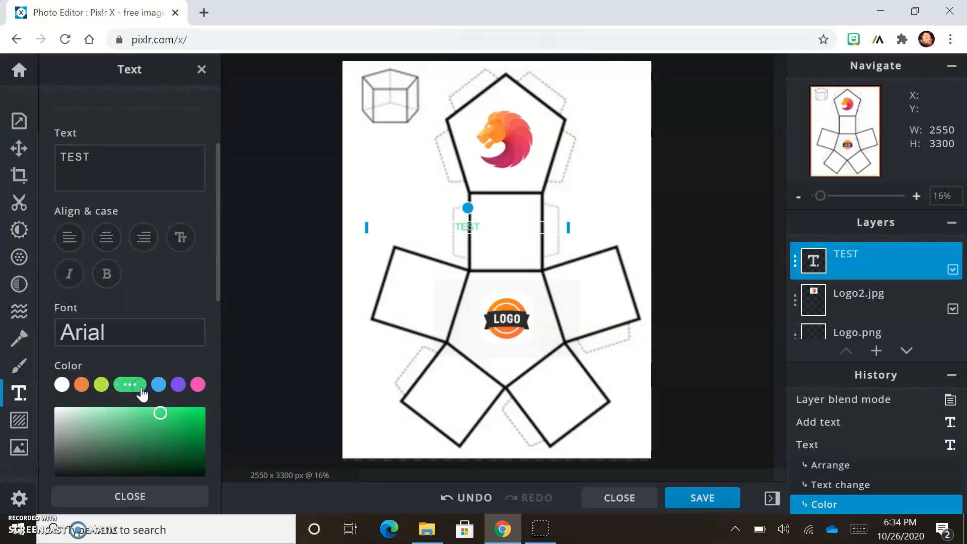
scroll(165, 443, down, 1)
scroll(165, 444, down, 1)
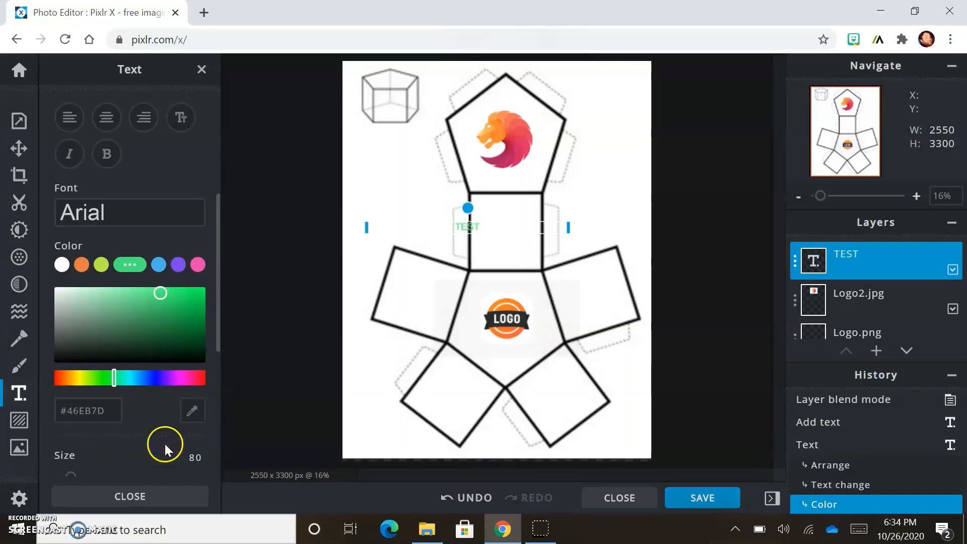
click(108, 154)
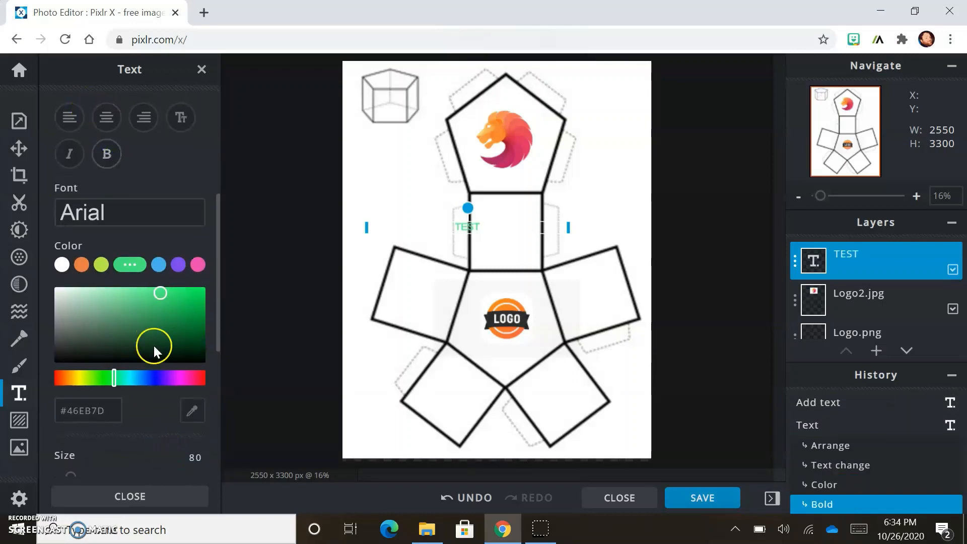
Step: Set the TEST text's size to 211, move it just above the logo in the central pentagon and deselect it
scroll(137, 399, down, 2)
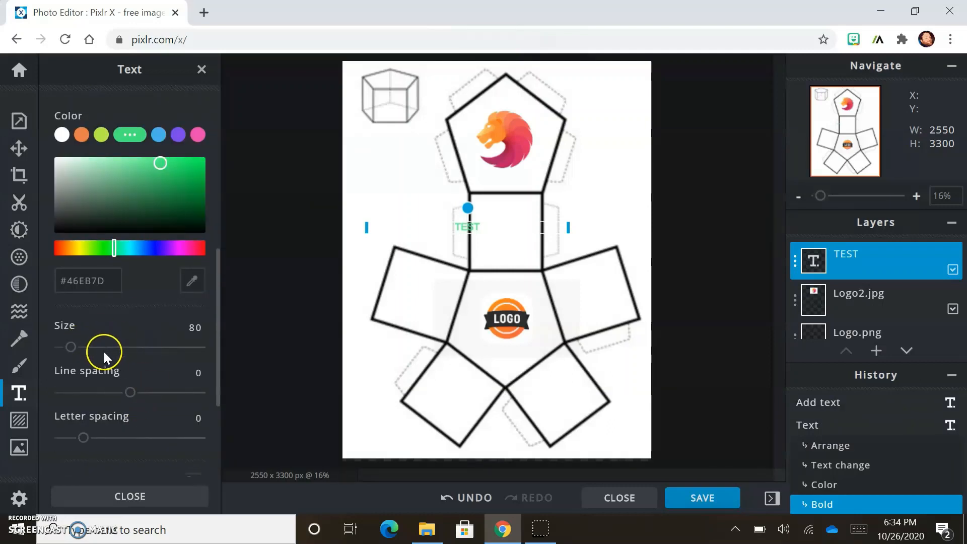
drag(71, 347, 101, 347)
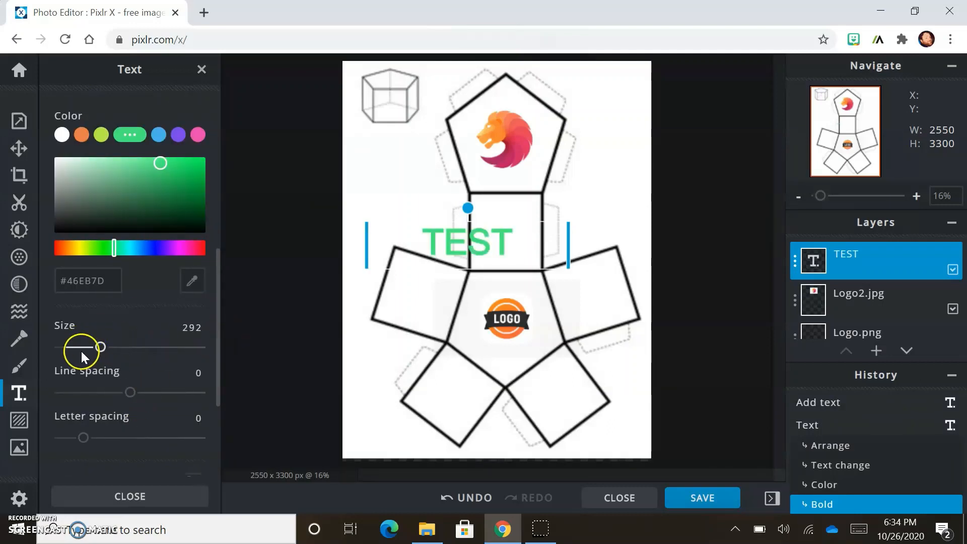
drag(93, 350, 89, 347)
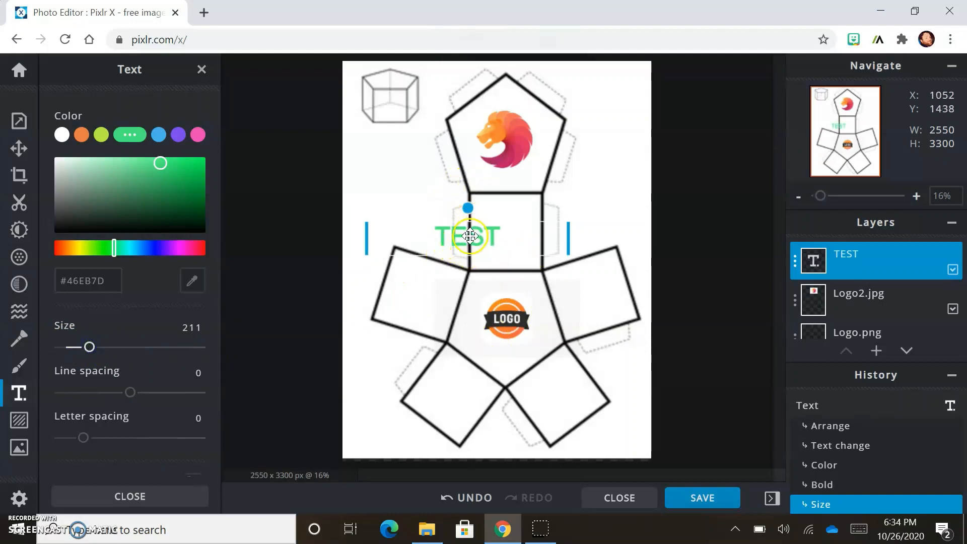
drag(466, 237, 509, 286)
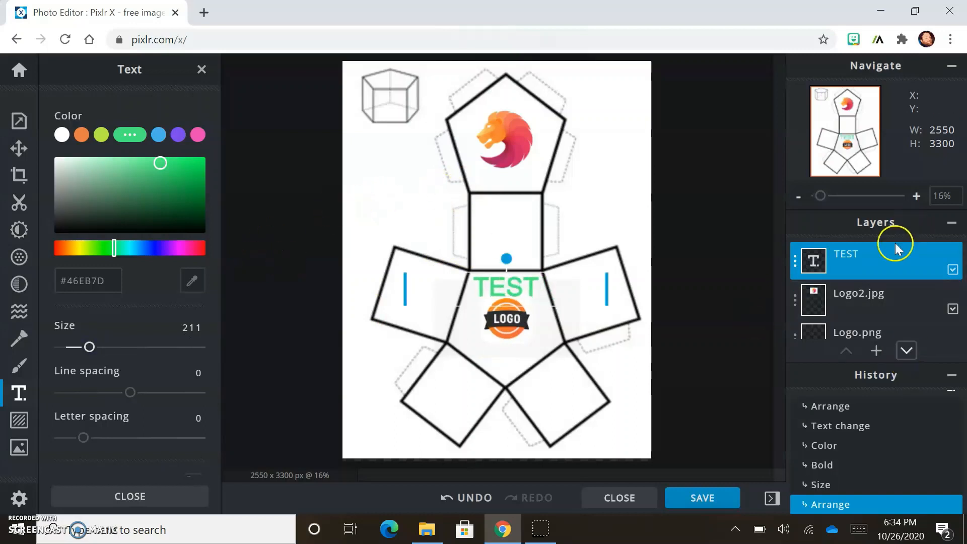
click(715, 227)
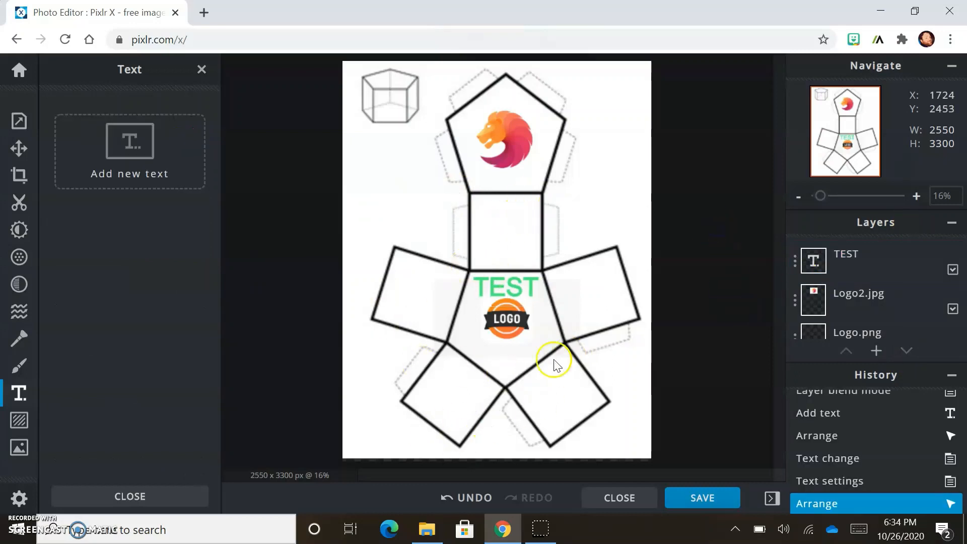
click(452, 456)
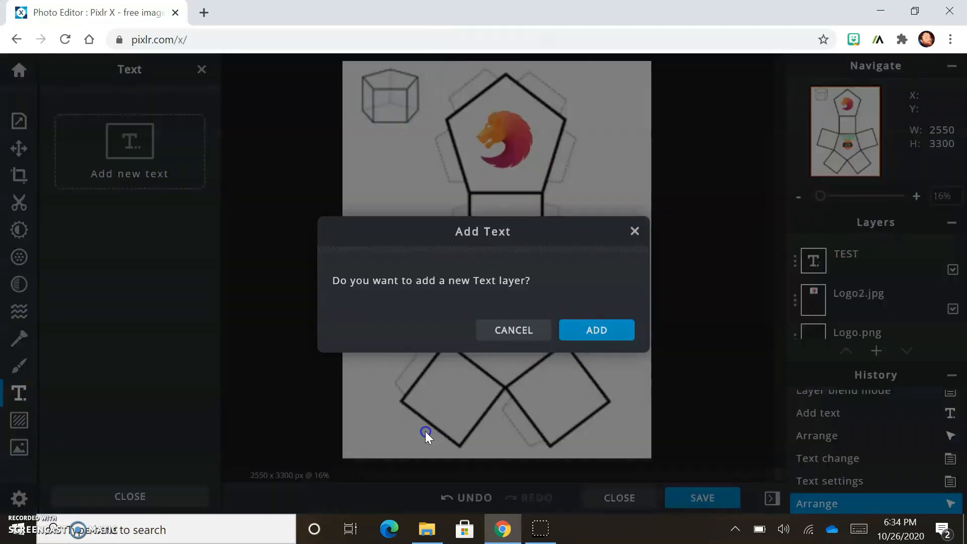
click(425, 431)
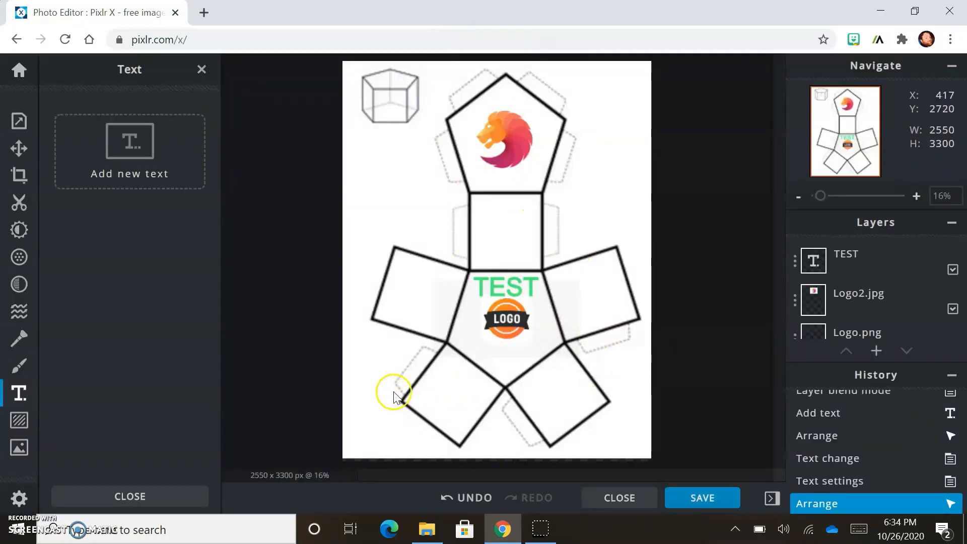